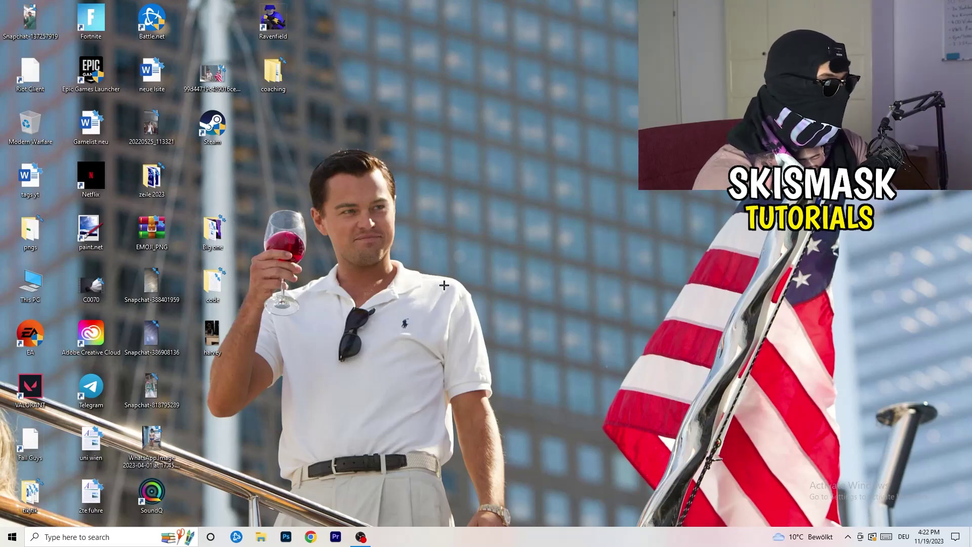
Open Resource Monitor from Task Manager's performance view and maximize its window.
right_click(470, 544)
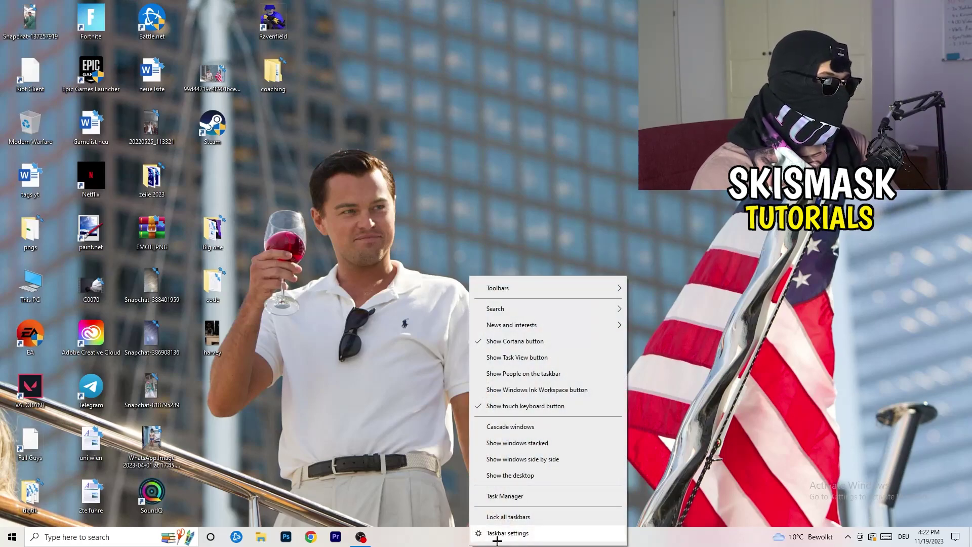
click(504, 496)
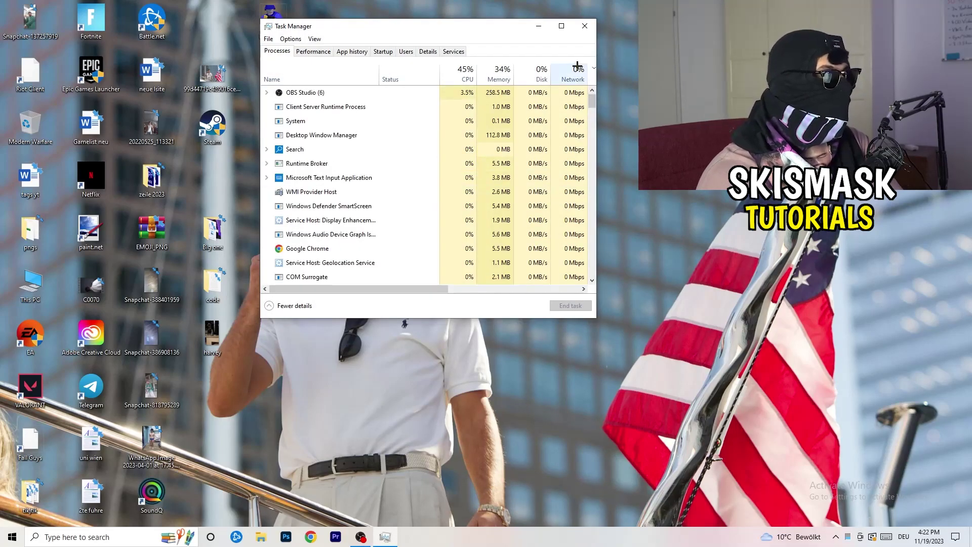
key(super+Up)
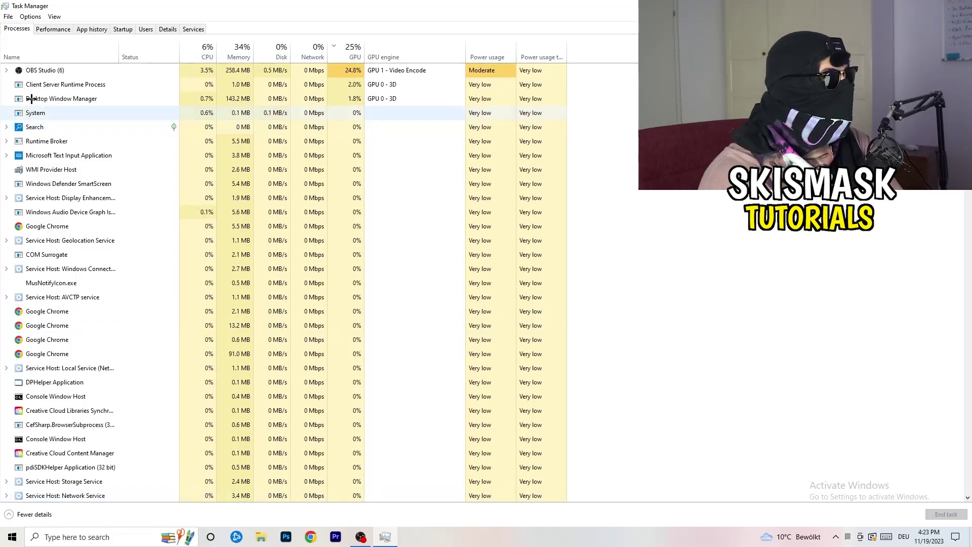
click(53, 31)
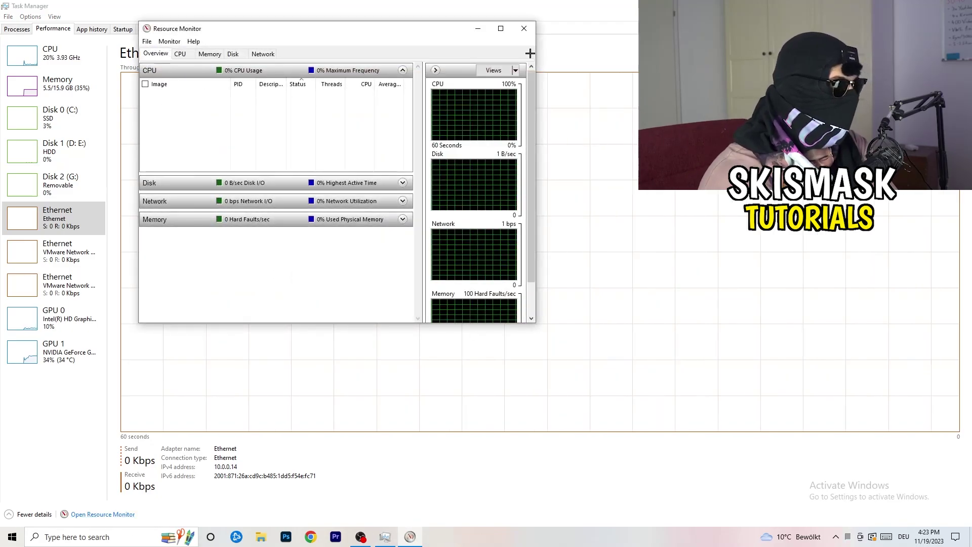
click(506, 27)
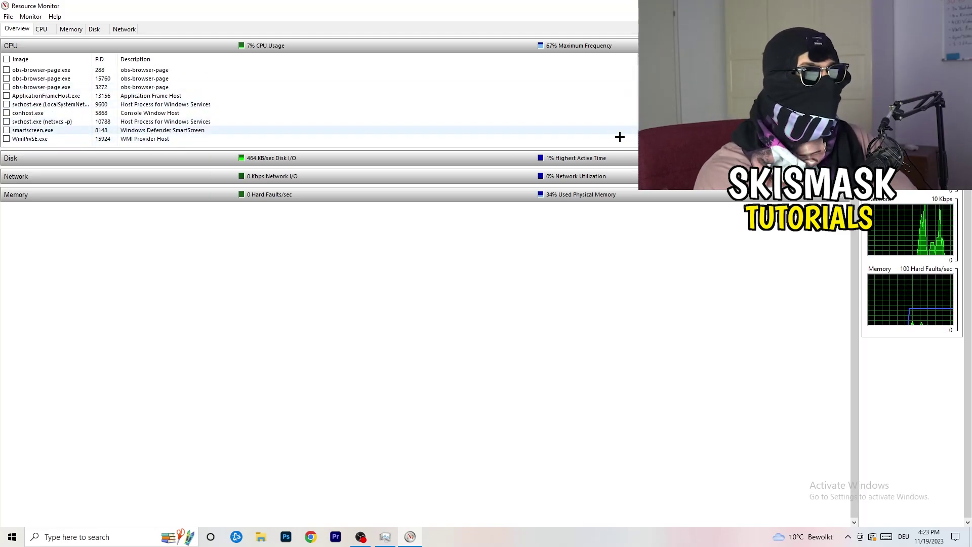
Check the running processes and those with network activity in Resource Monitor, and close the monitoring windows.
right_click(577, 113)
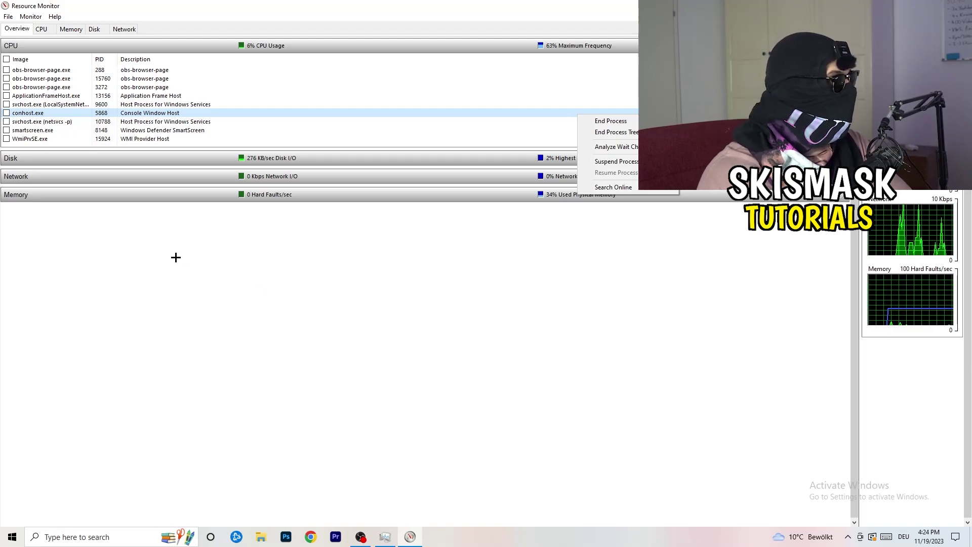
click(126, 29)
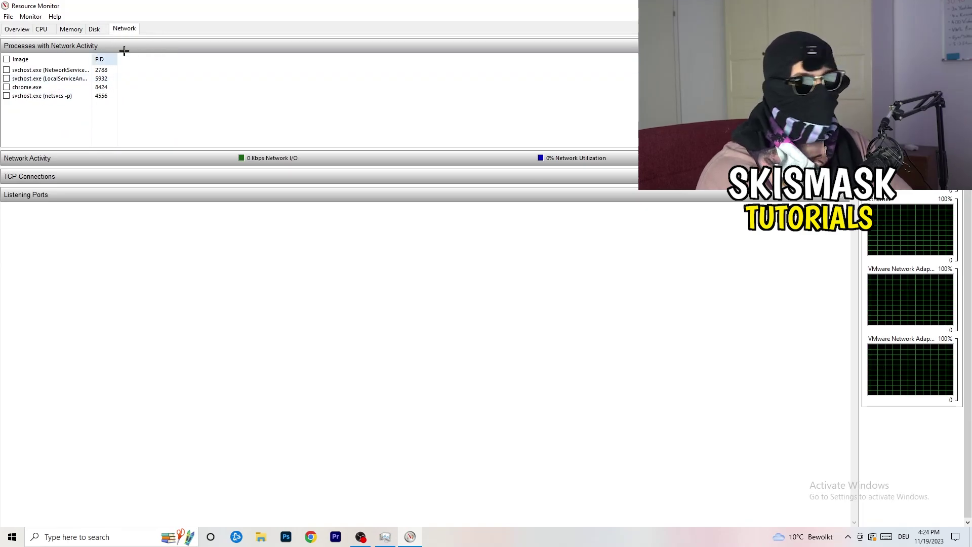
click(17, 29)
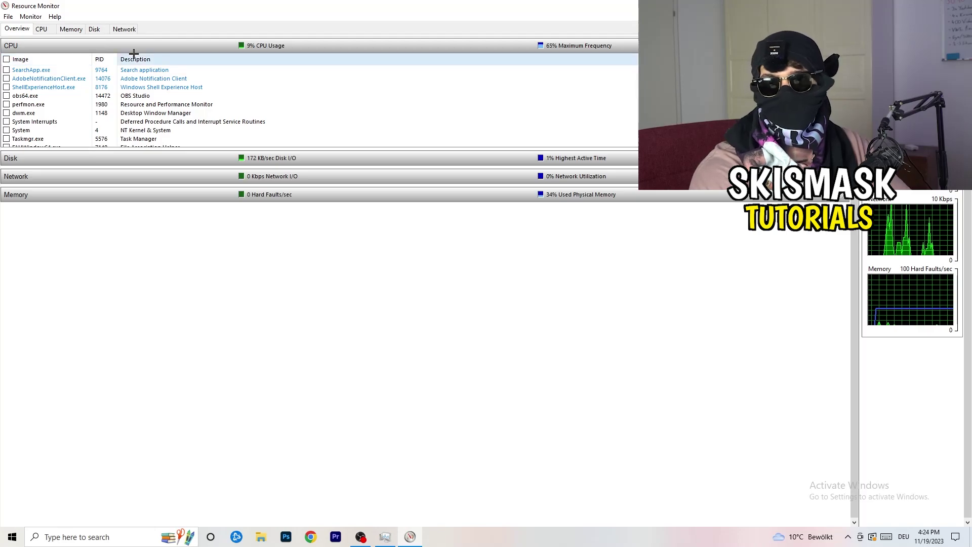
click(123, 28)
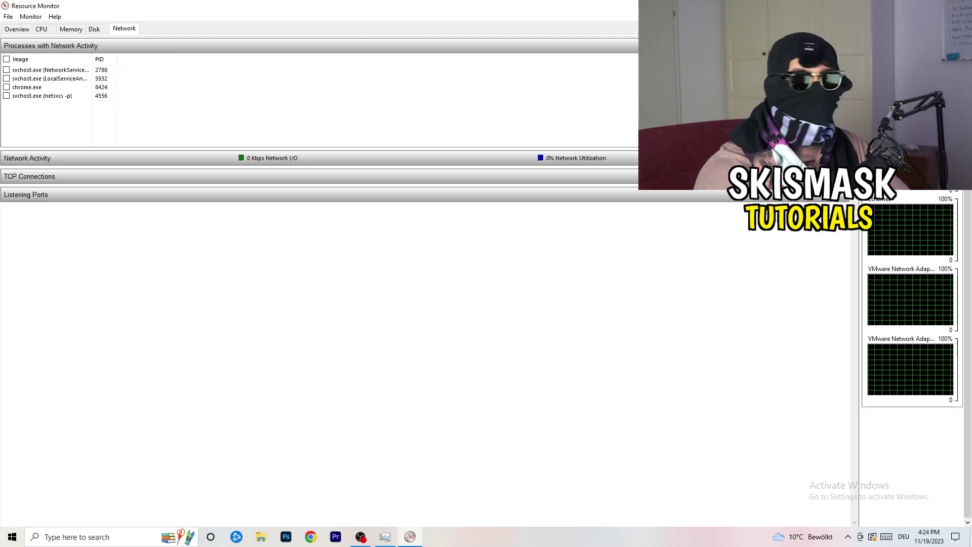
key(alt+F4)
key(alt+F4)
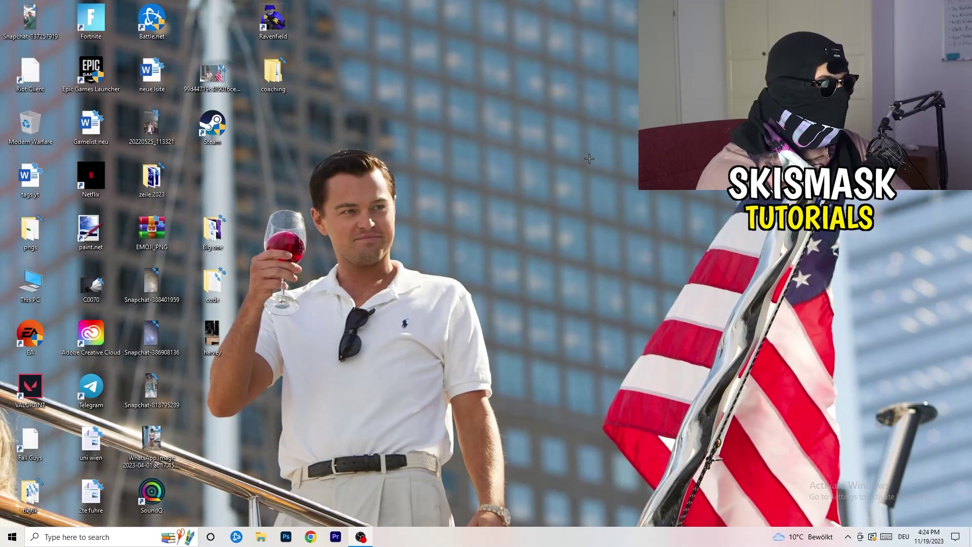
Open the Network & Internet status page in Windows Settings.
click(12, 537)
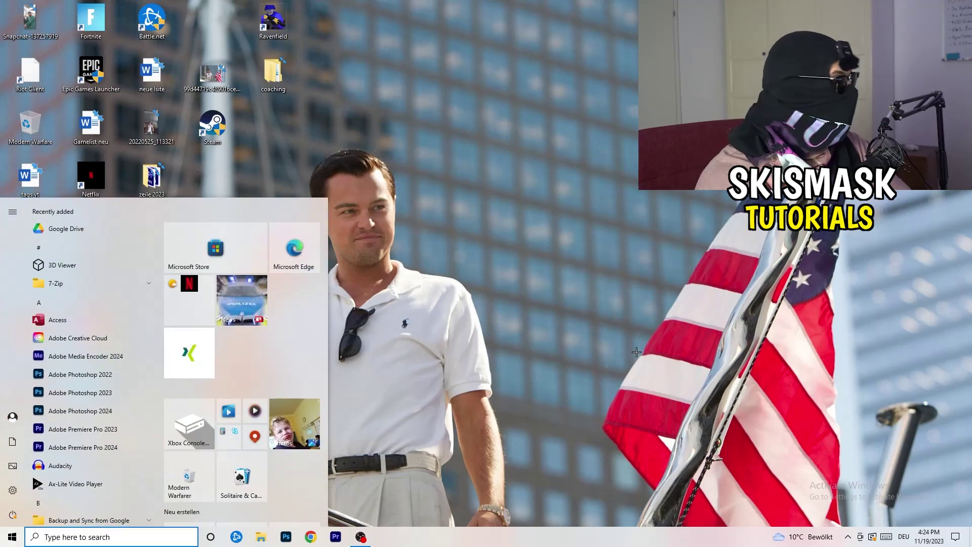
click(13, 490)
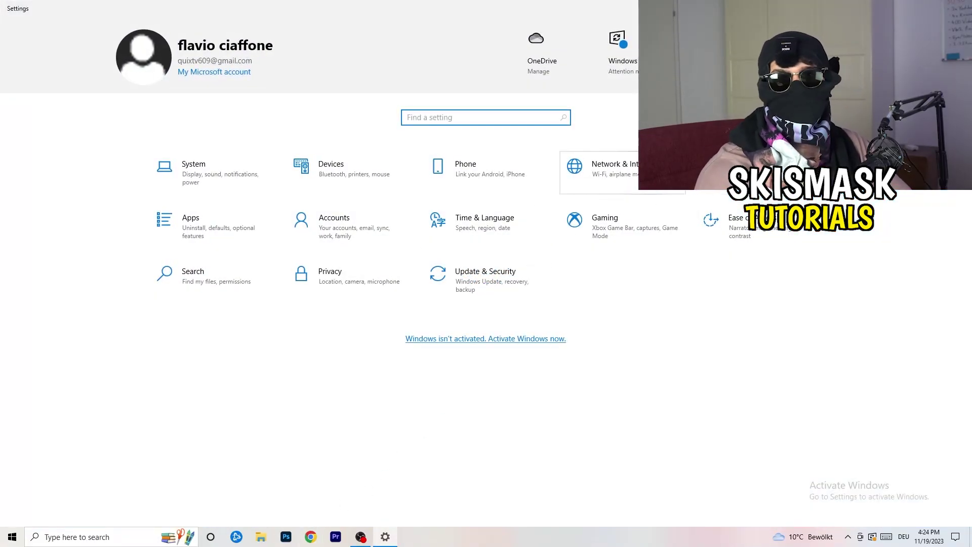
click(654, 172)
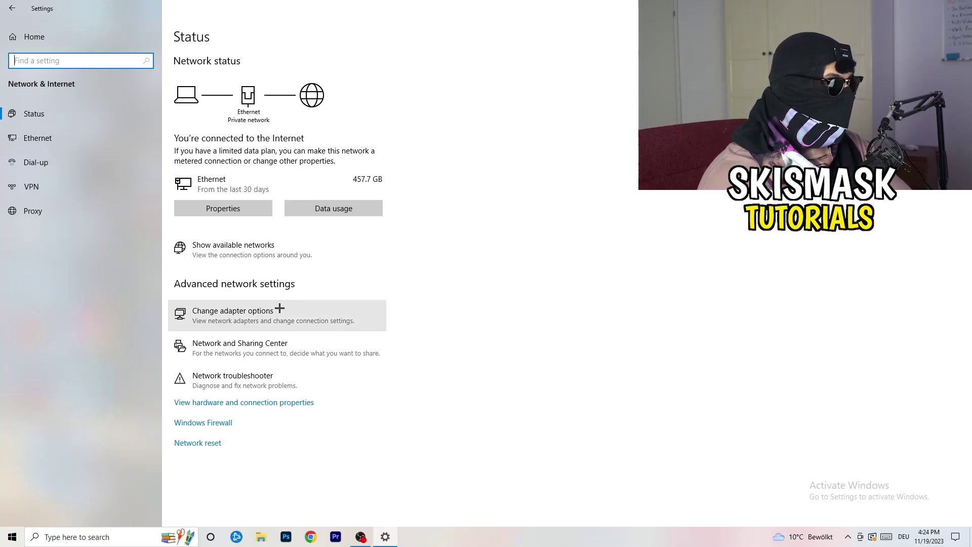
Try to diagnose all network adapters with the network troubleshooter.
click(252, 386)
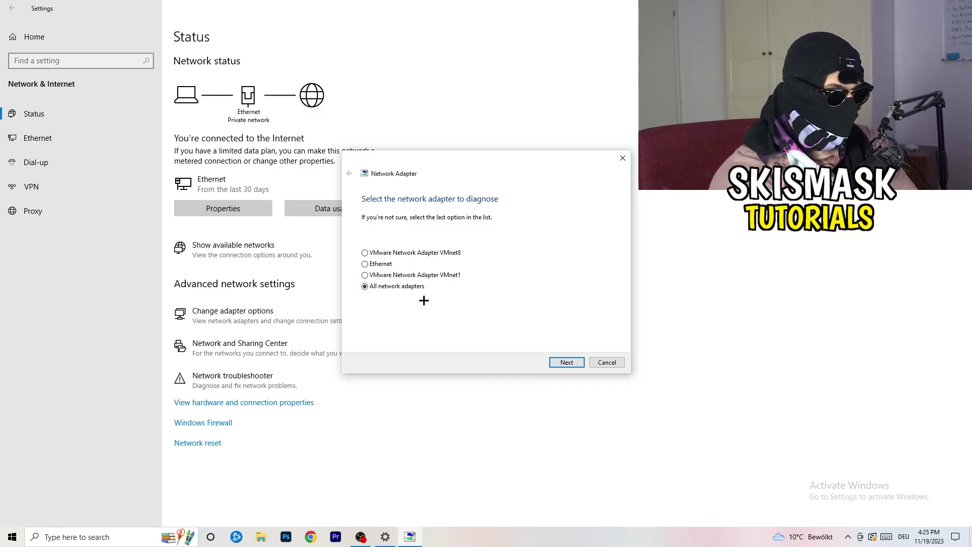
click(565, 362)
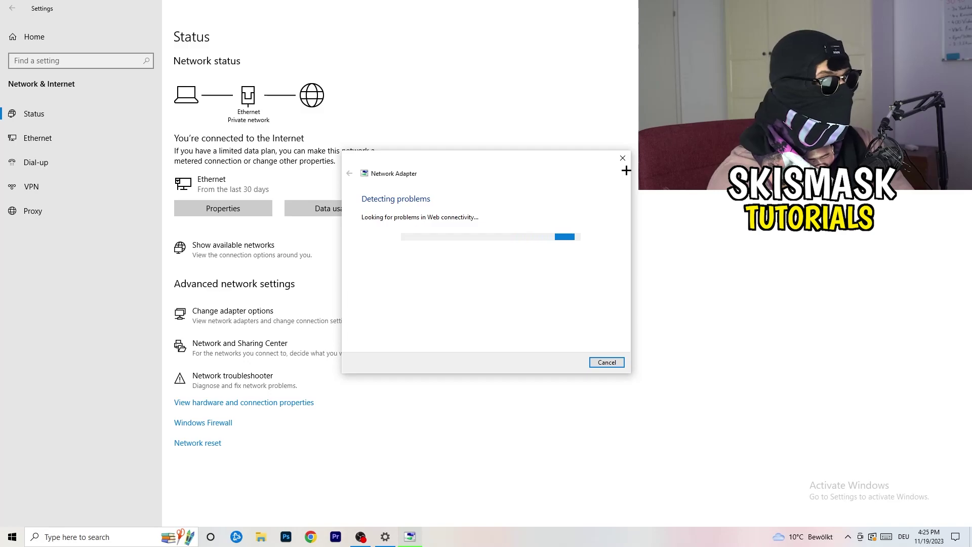
click(623, 159)
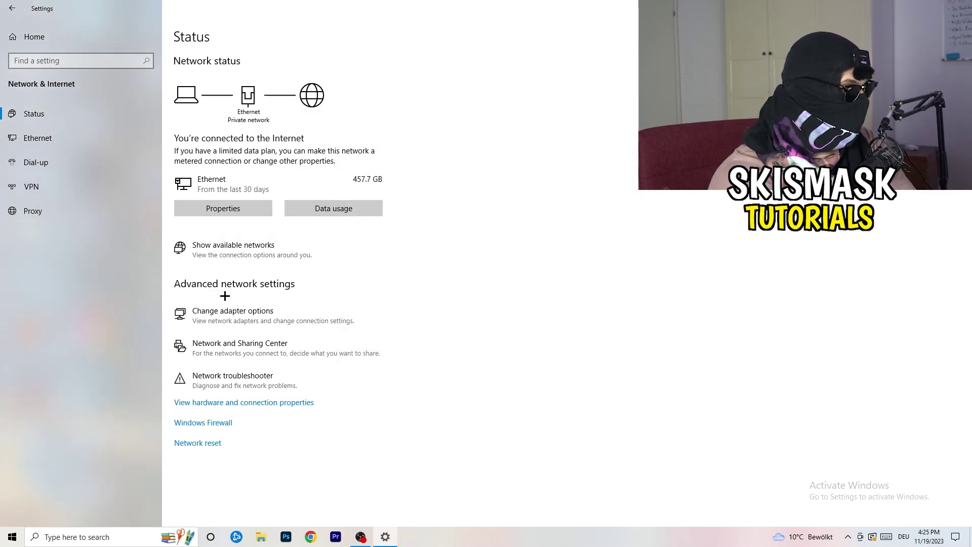
Restart the Ethernet adapter by disabling and re-enabling it in Network Connections, and close the window.
click(252, 320)
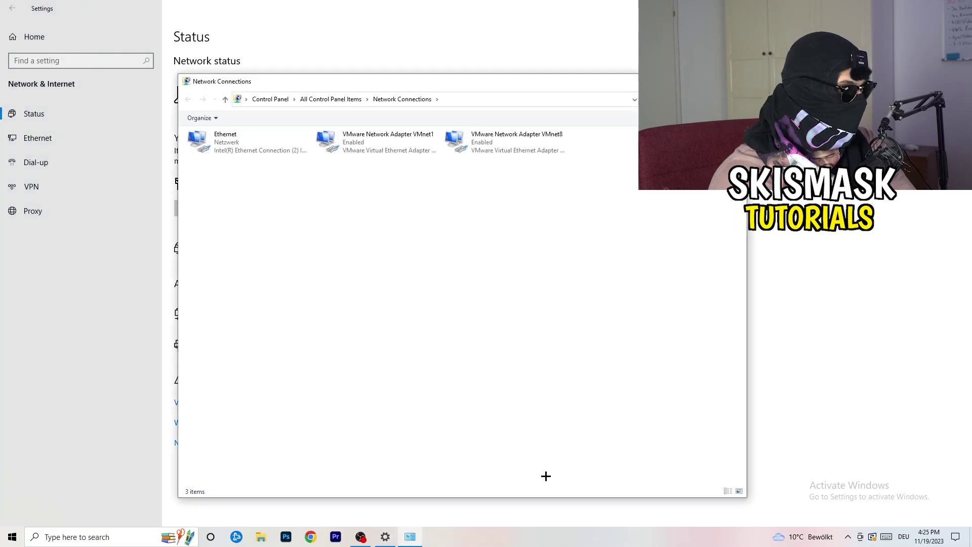
key(super+Up)
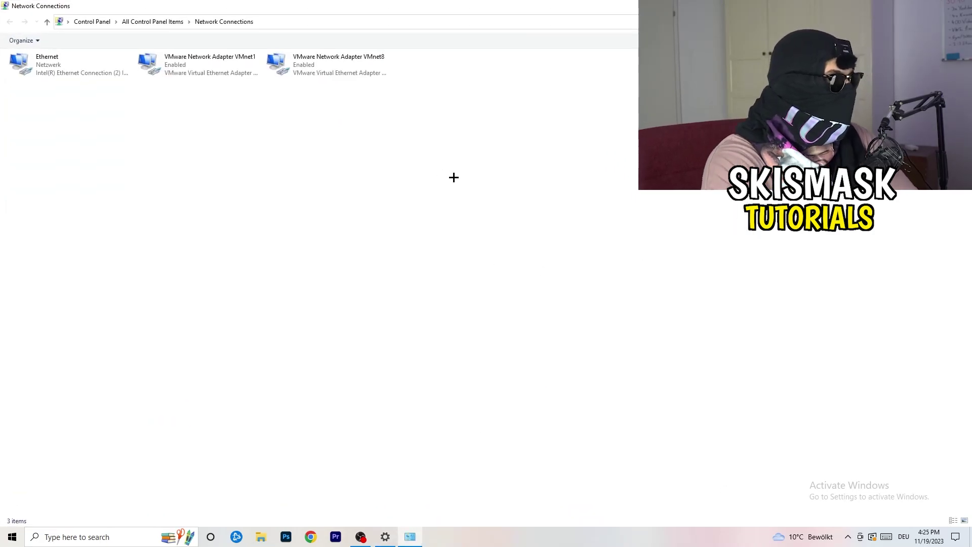
click(67, 63)
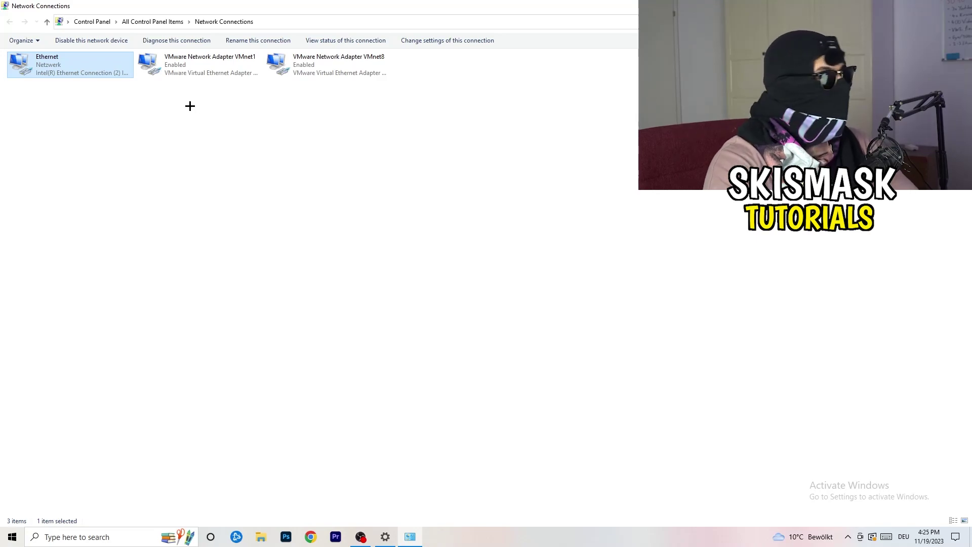
right_click(83, 61)
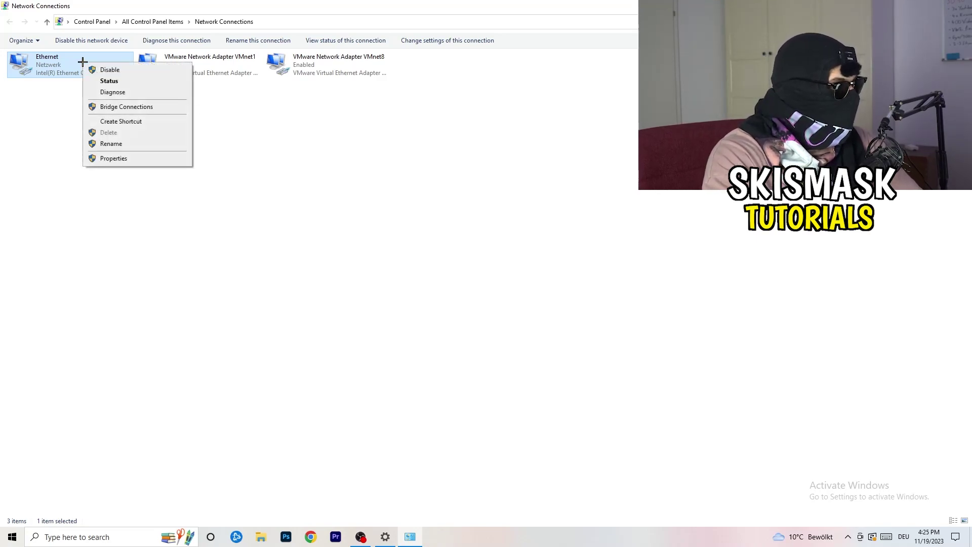
click(110, 70)
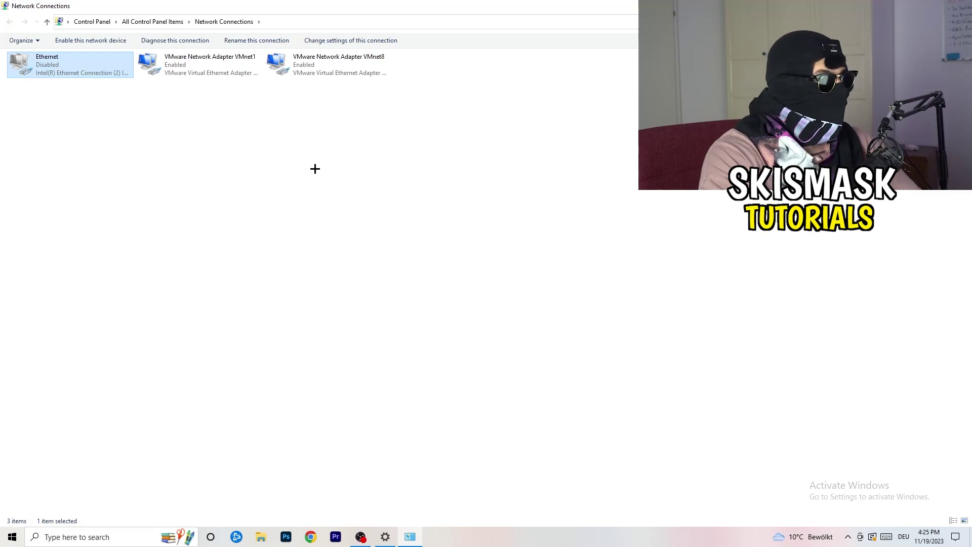
right_click(51, 73)
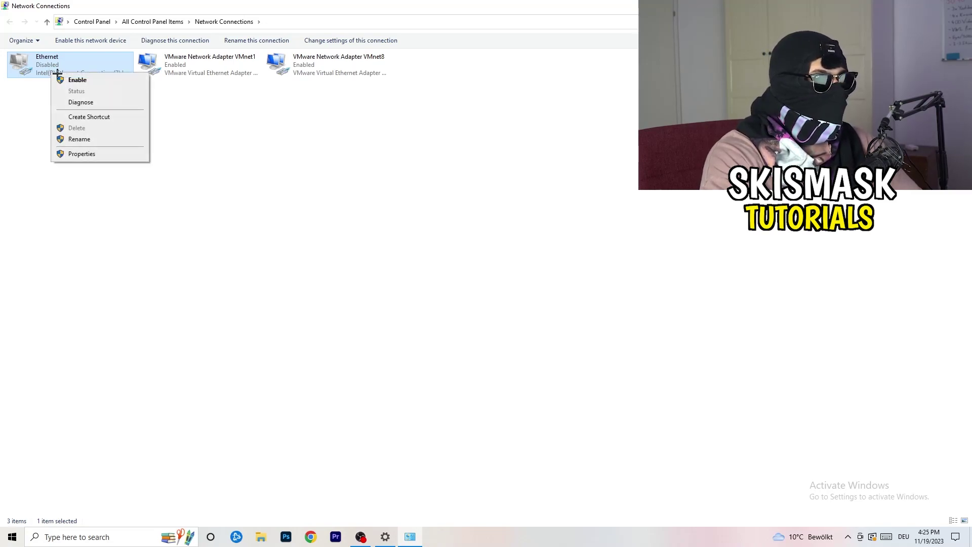
click(97, 81)
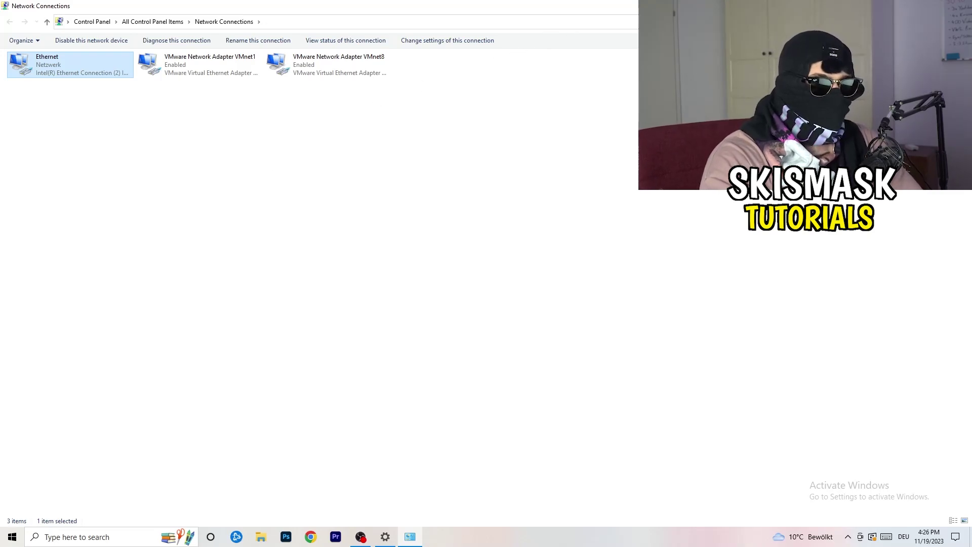
key(alt+F4)
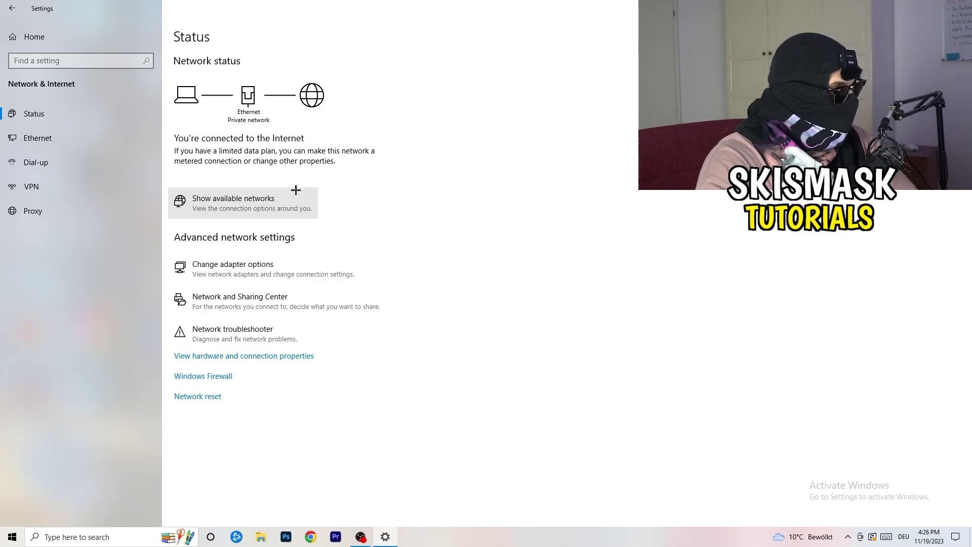
Open the TCP/IPv4 properties of the active Ethernet connection through the Network and Sharing Center.
click(288, 305)
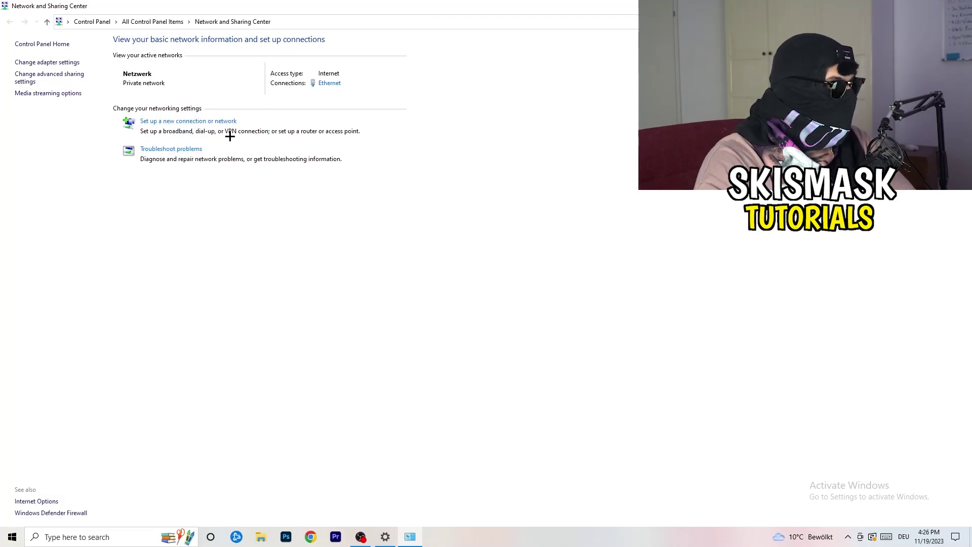
click(330, 85)
drag(483, 162, 247, 100)
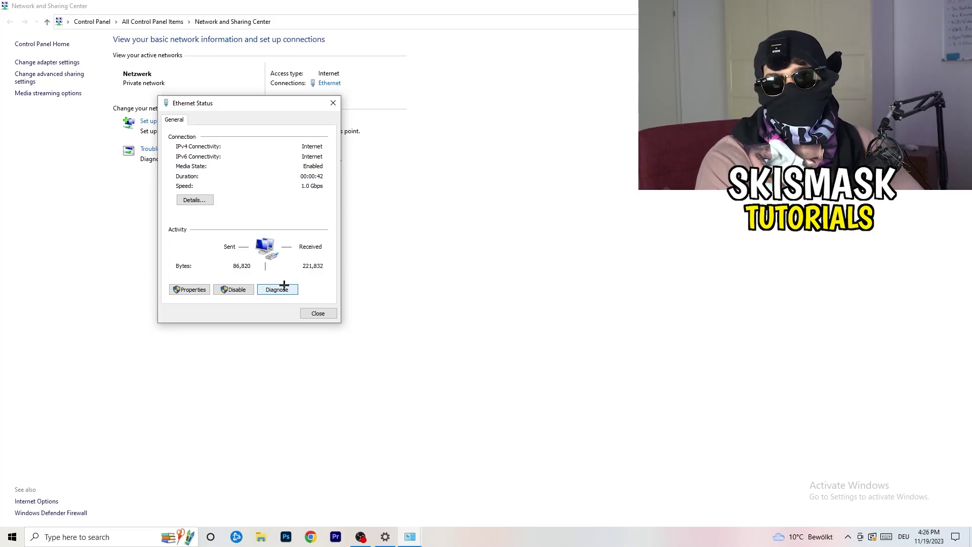
click(190, 289)
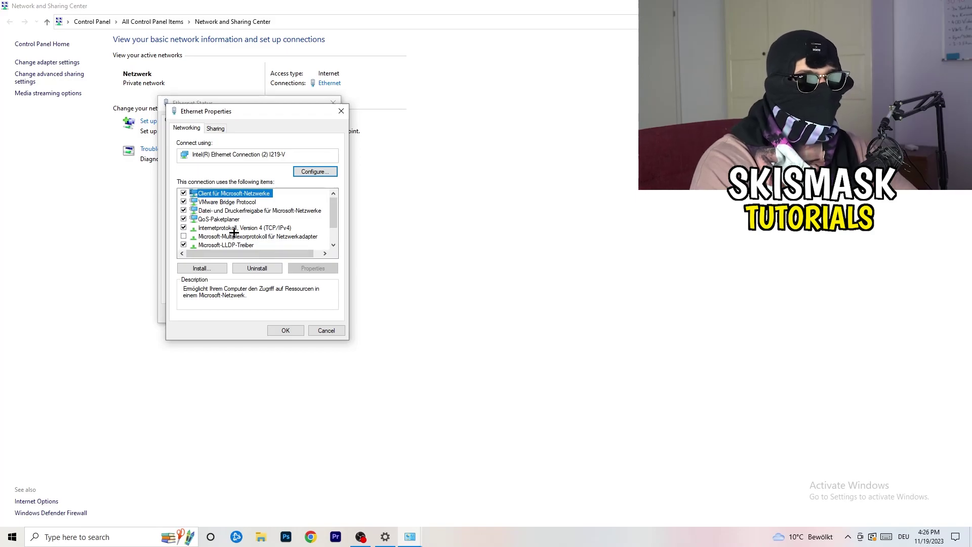
scroll(235, 224, down, 1)
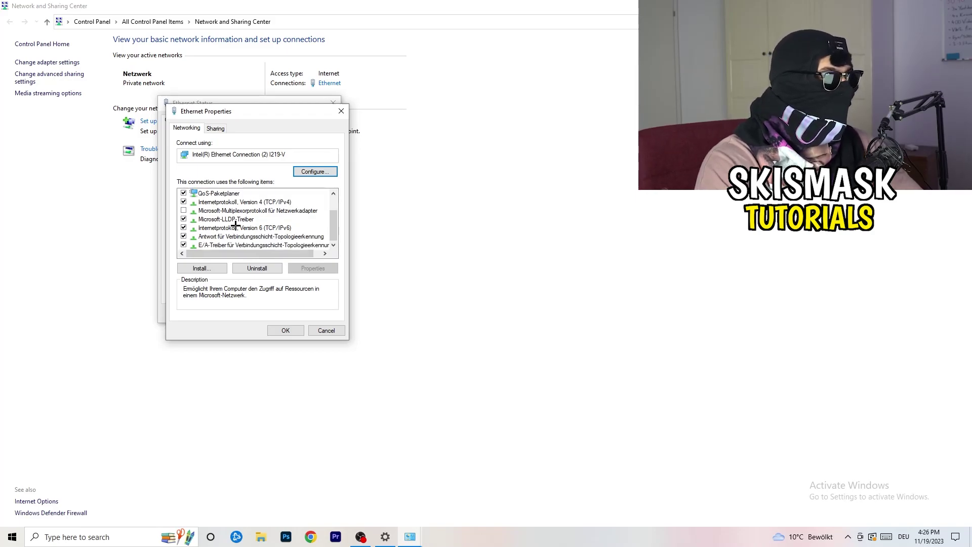
scroll(236, 224, up, 1)
scroll(239, 223, down, 1)
scroll(241, 223, up, 1)
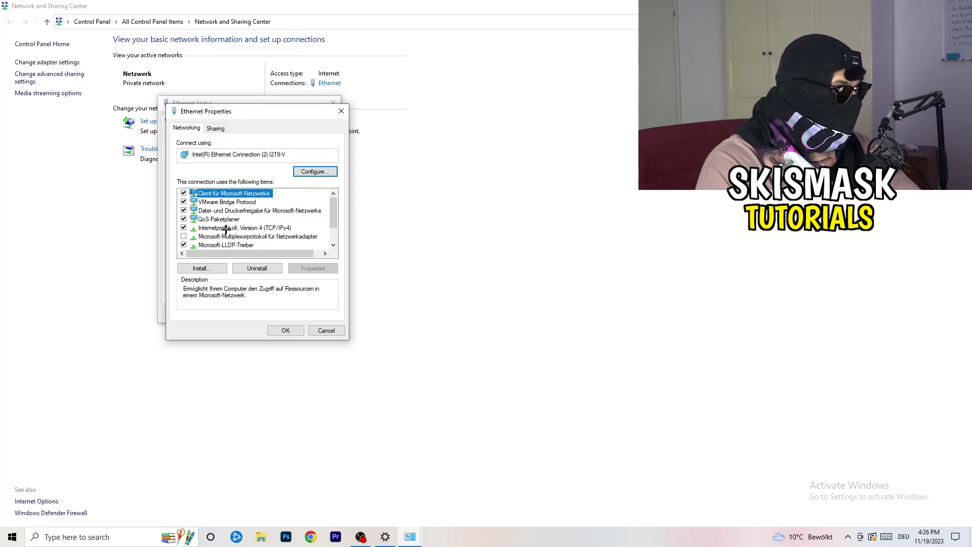
double_click(226, 228)
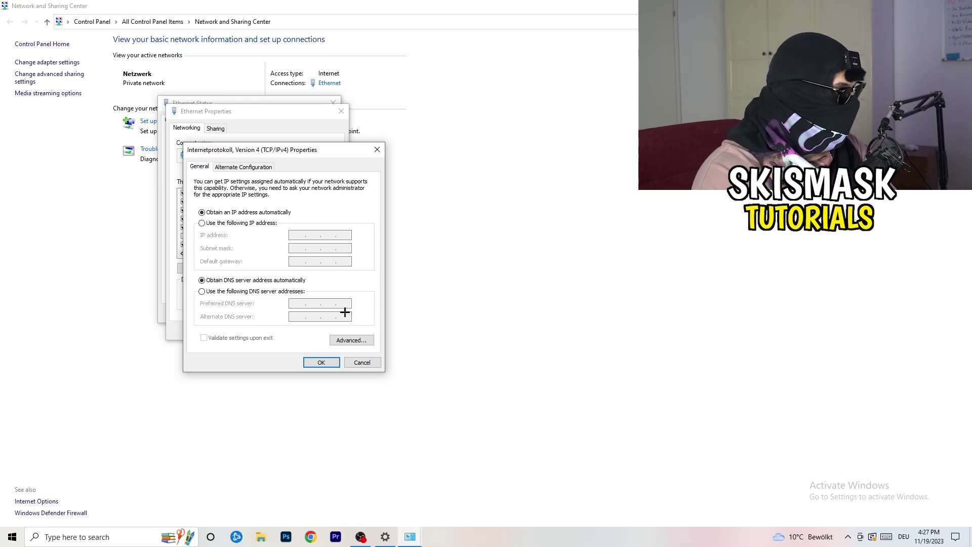
Try switching TCP/IPv4 to manually specified IP and DNS server addresses, and close the dialogs without saving.
click(203, 224)
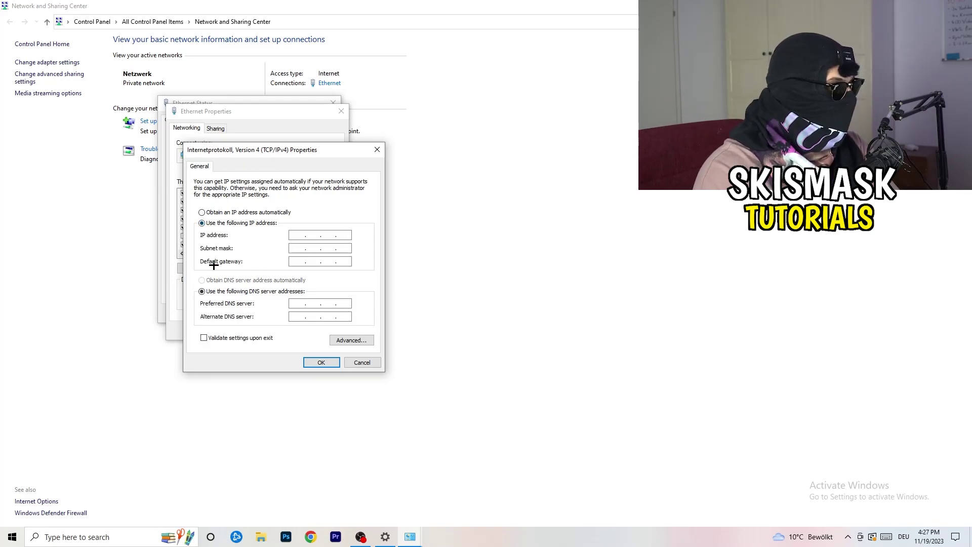
click(298, 234)
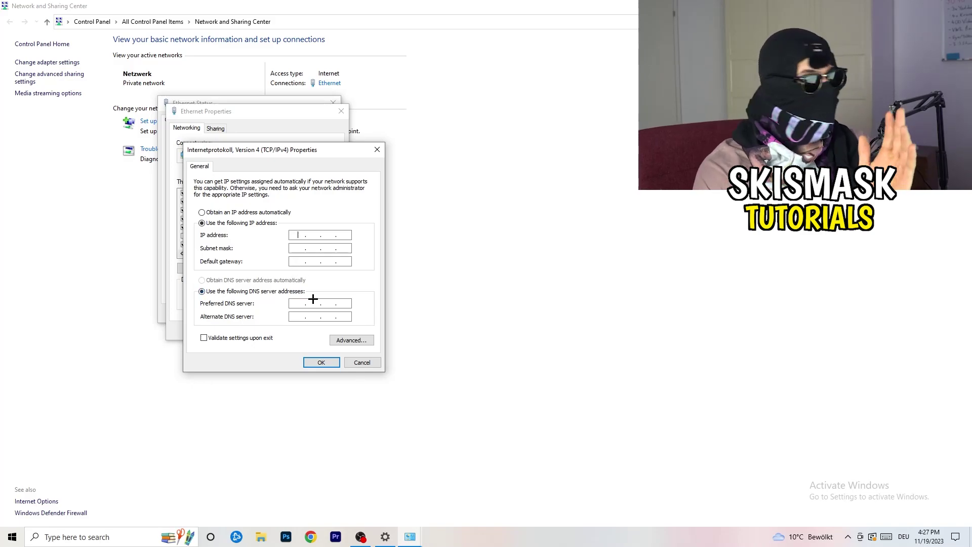
click(377, 149)
click(341, 111)
click(333, 102)
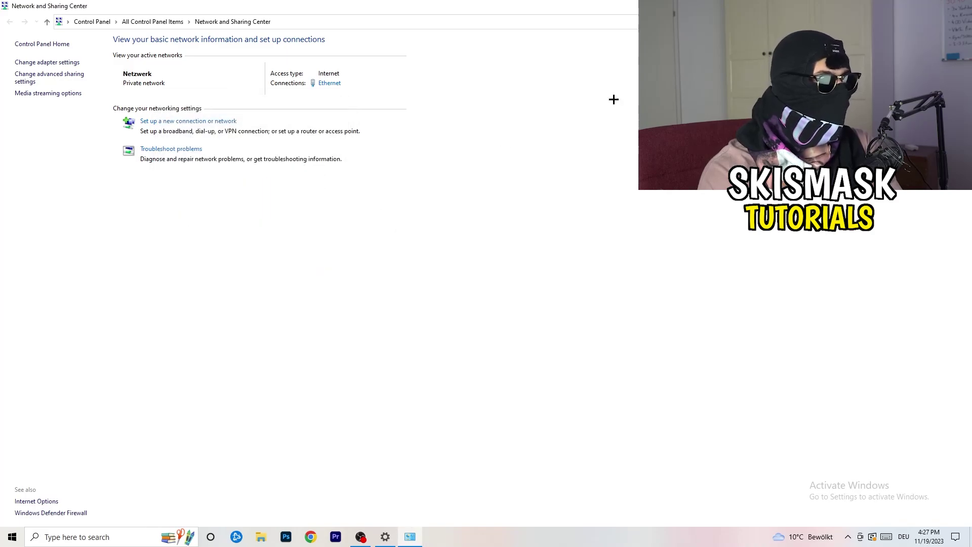
key(alt+F4)
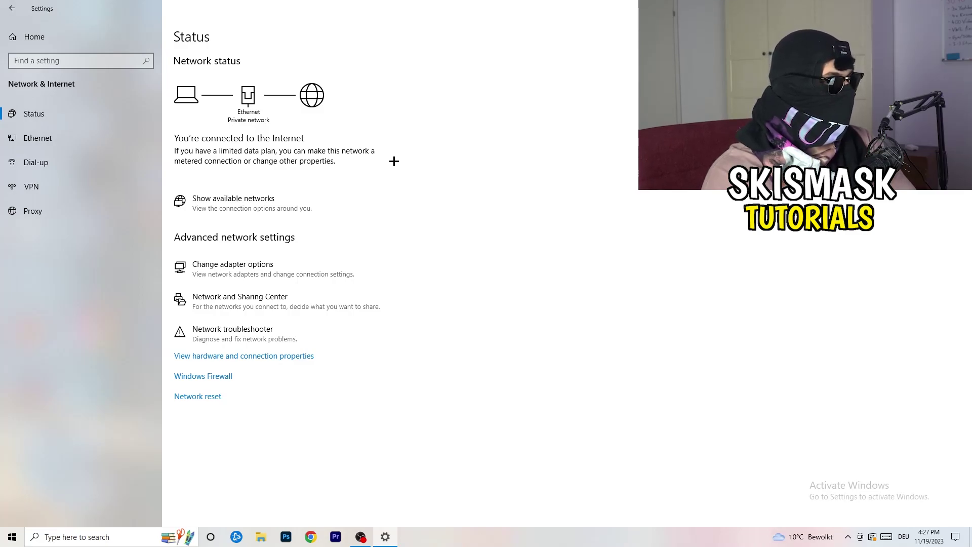
Show the available networks from the network status page, return to the network settings and close them.
click(261, 199)
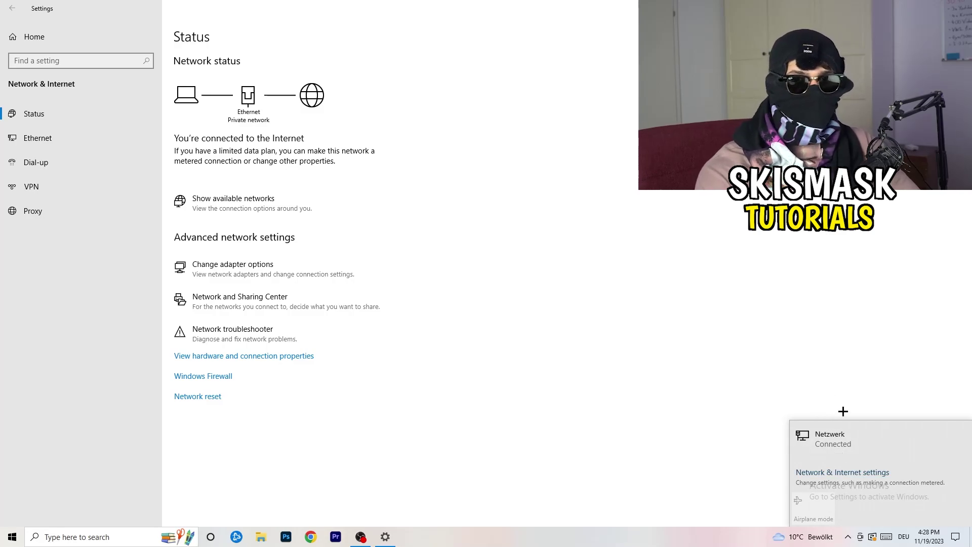
click(833, 472)
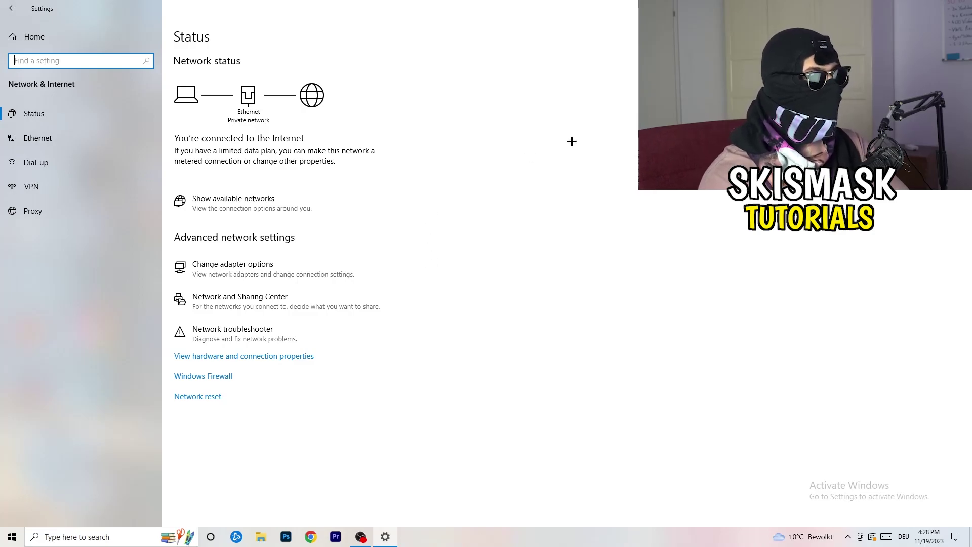
click(960, 8)
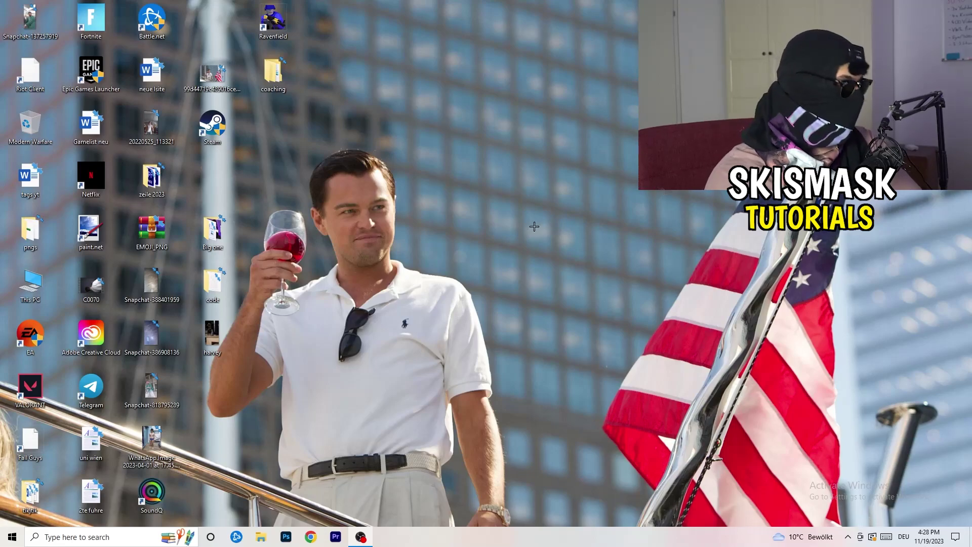
Check the Windows Update status under Update & Security, and close Settings.
click(12, 537)
click(13, 486)
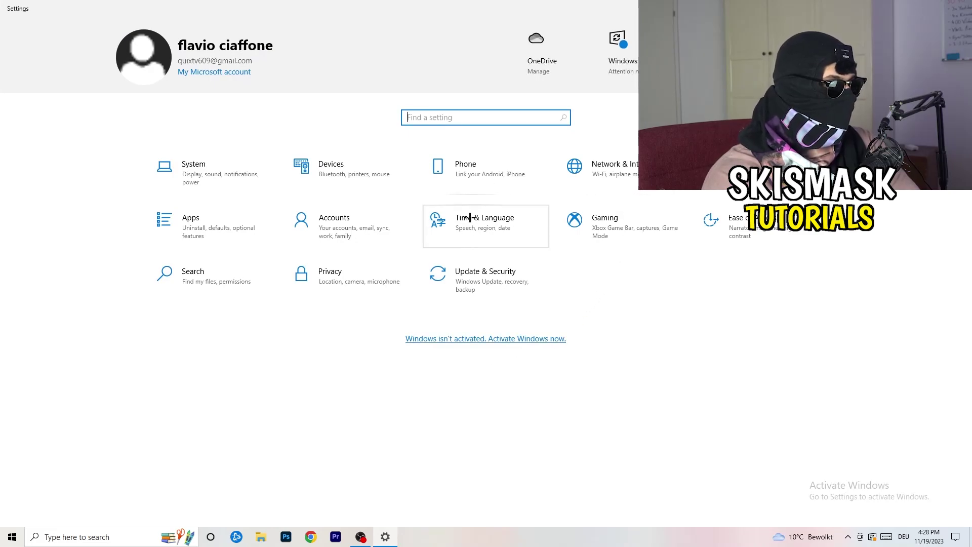
click(466, 283)
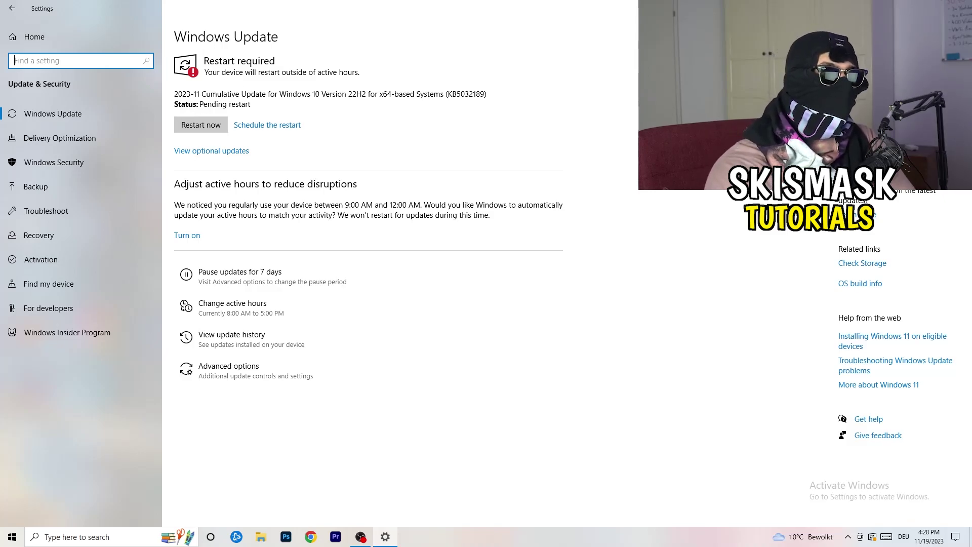
key(alt+F4)
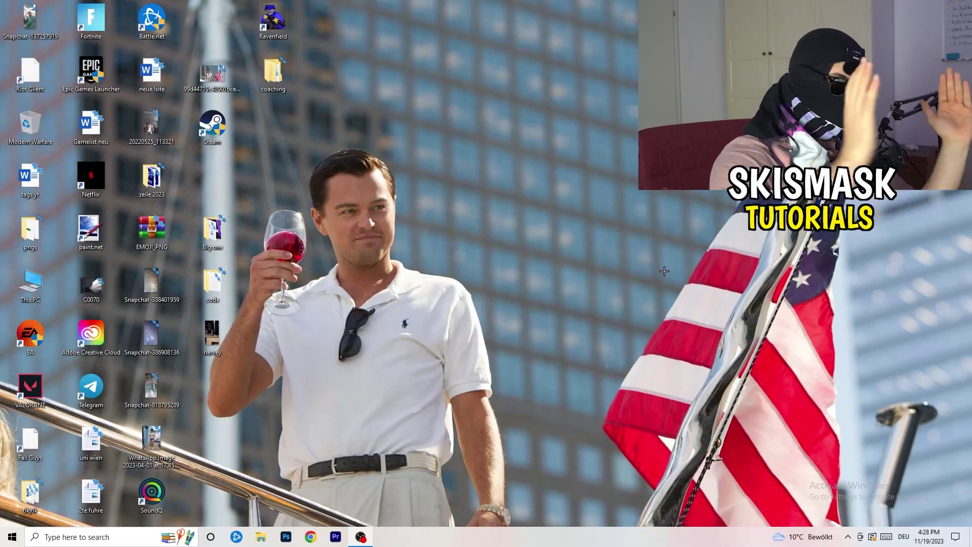